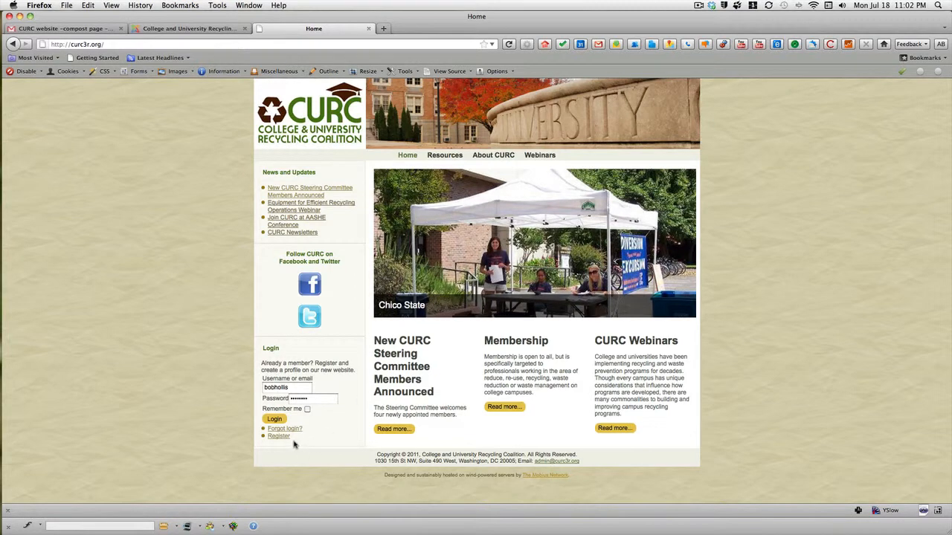
Log in to the CURC website and check the display-count choices in the Archived Articles Demo page's filter.
click(275, 419)
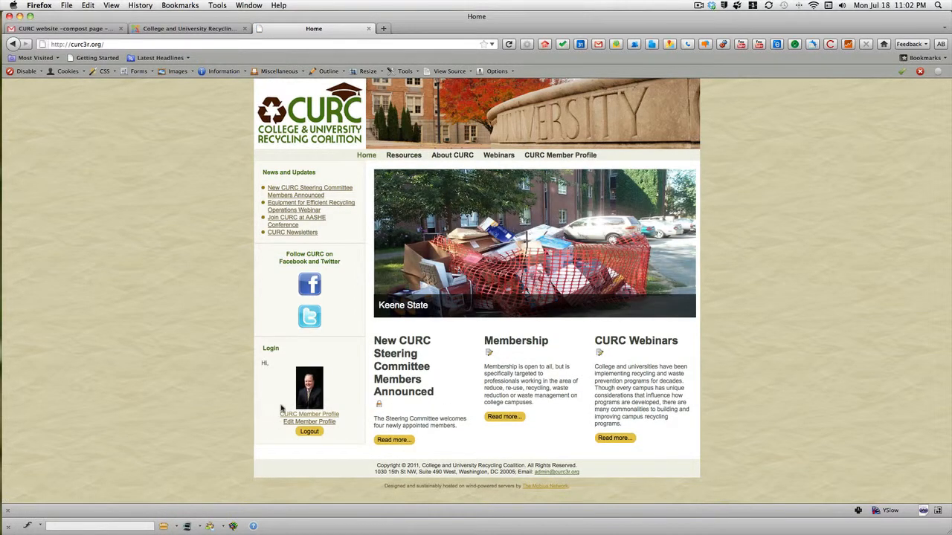
mouse_move(374, 159)
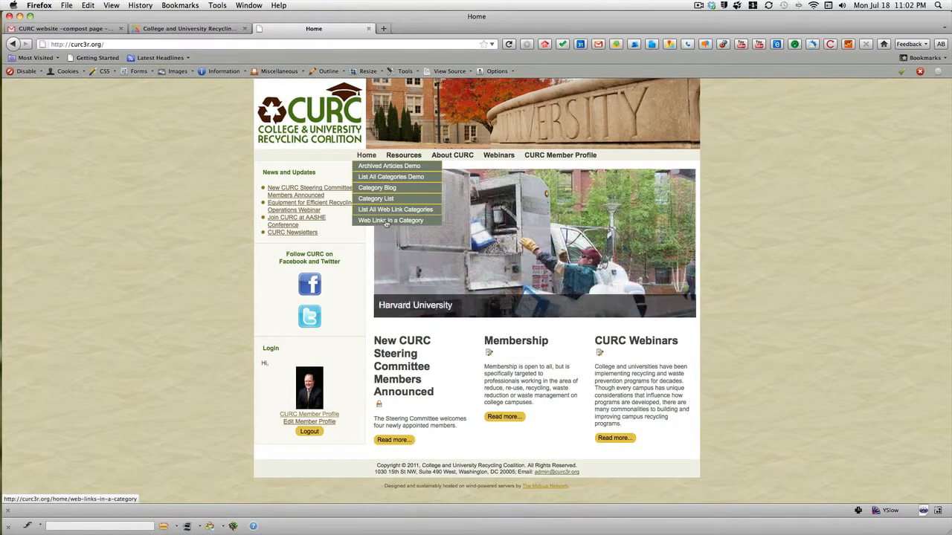
click(388, 167)
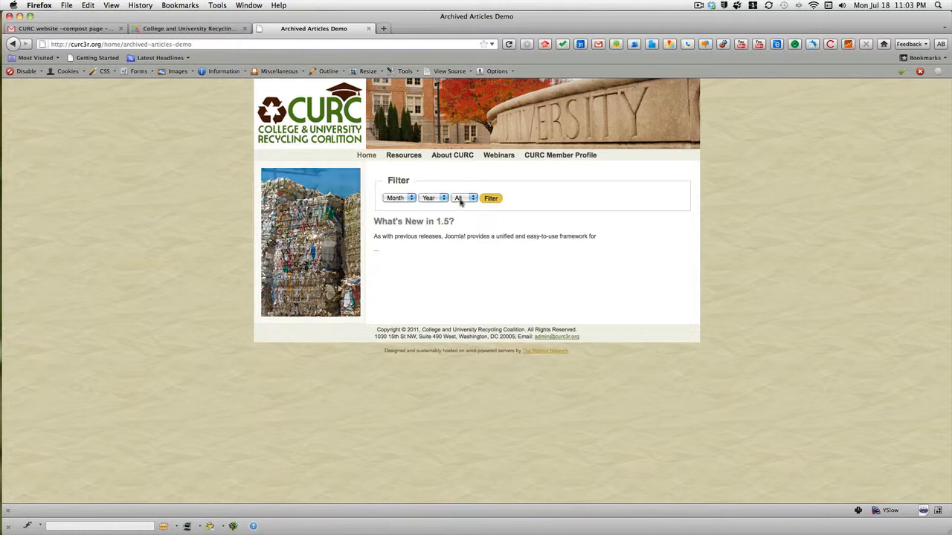
click(464, 198)
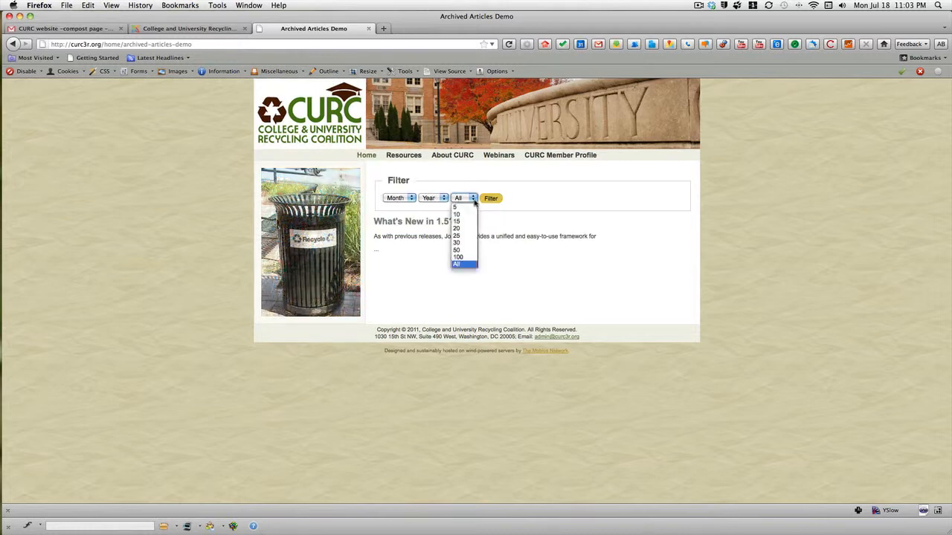
click(505, 246)
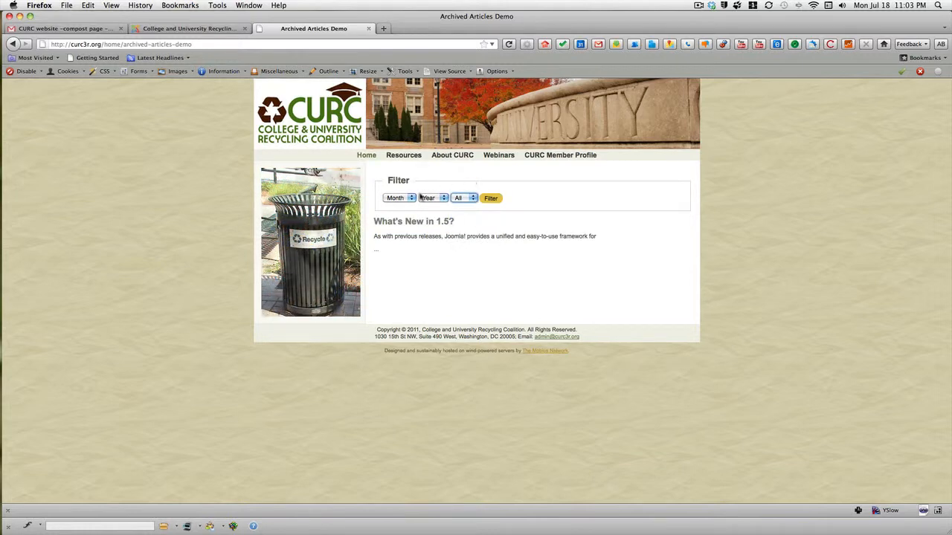
View the List All Categories Demo page and look through the articles in its Resources category.
mouse_move(366, 157)
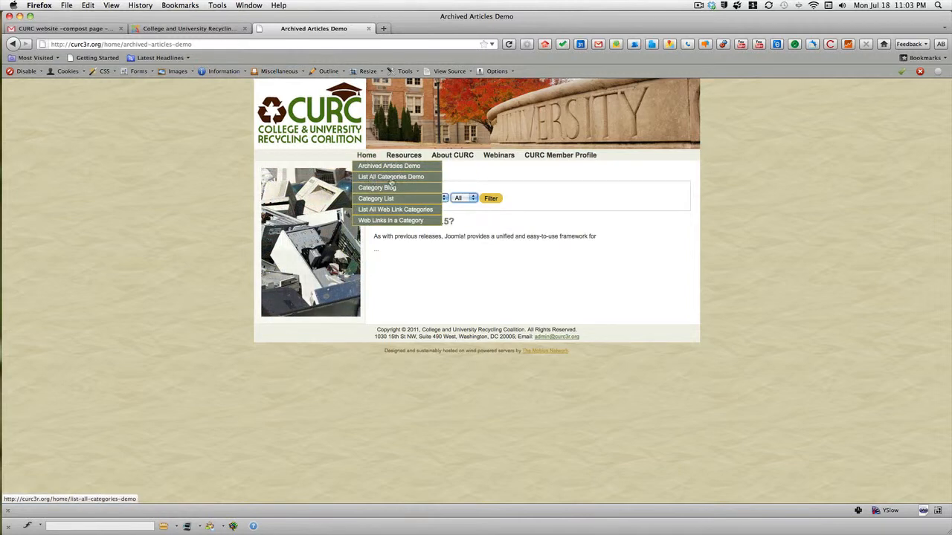
click(391, 177)
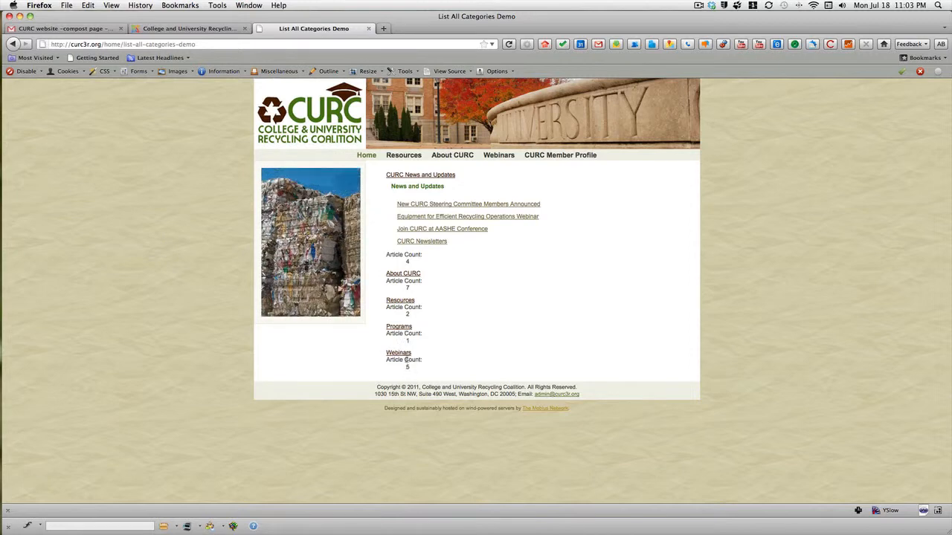
click(400, 301)
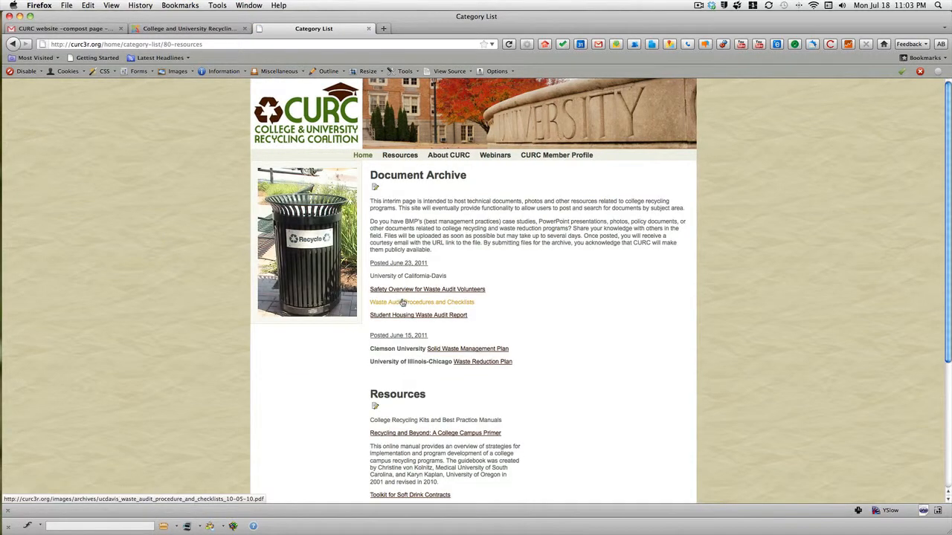
scroll(468, 233, down, 5)
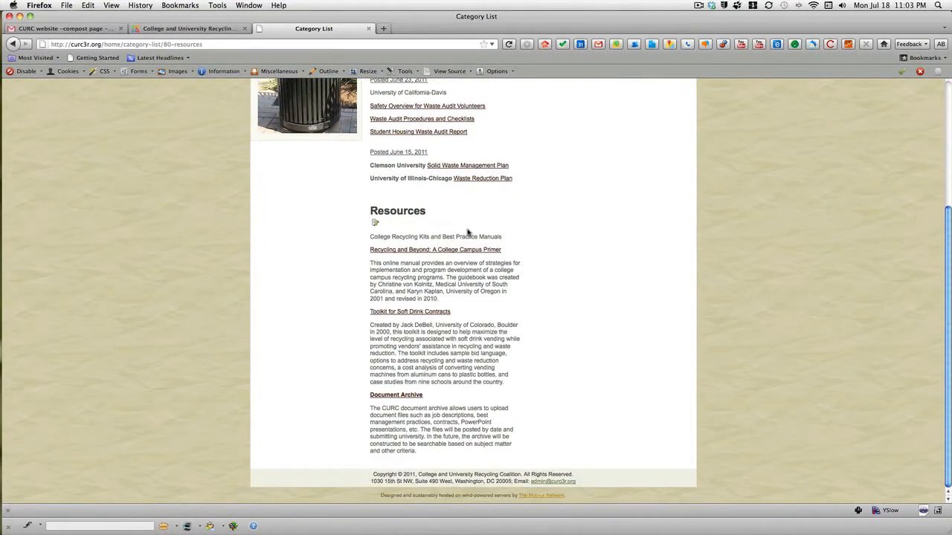
scroll(468, 232, up, 5)
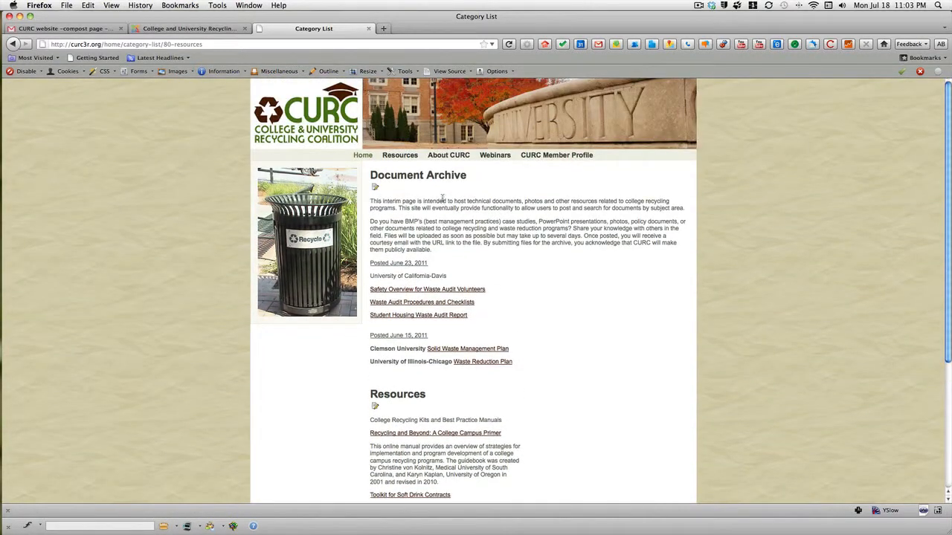
Open the Category Blog demo page and look through its articles down to the Subcategories list.
mouse_move(362, 157)
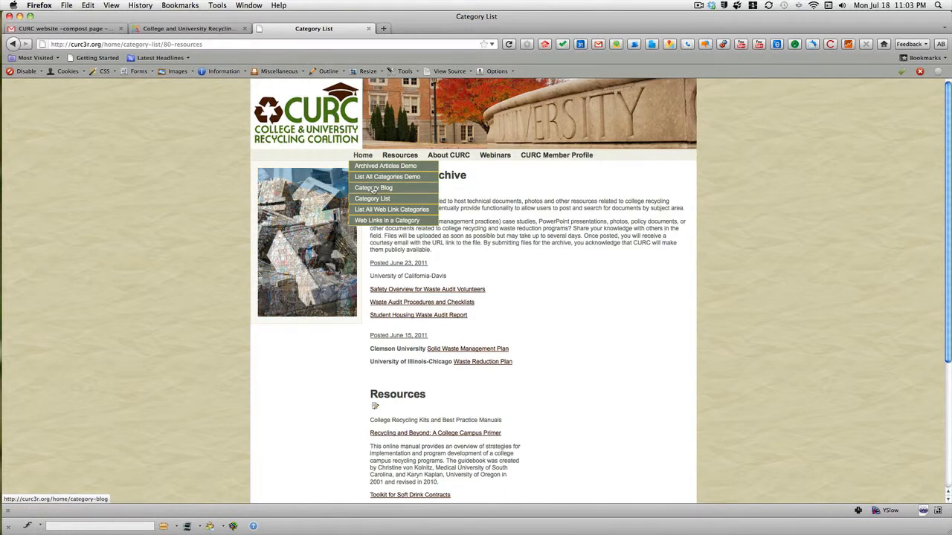
click(374, 188)
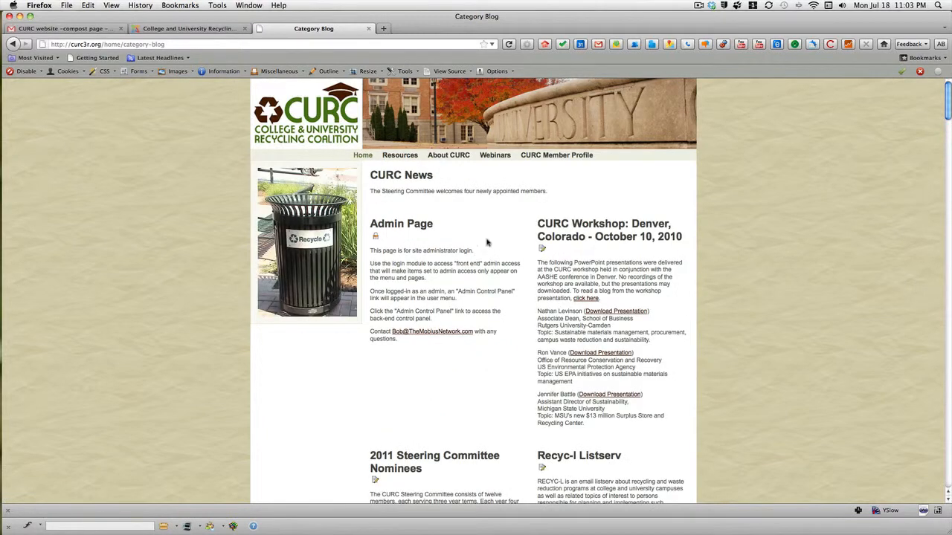
scroll(488, 242, down, 10)
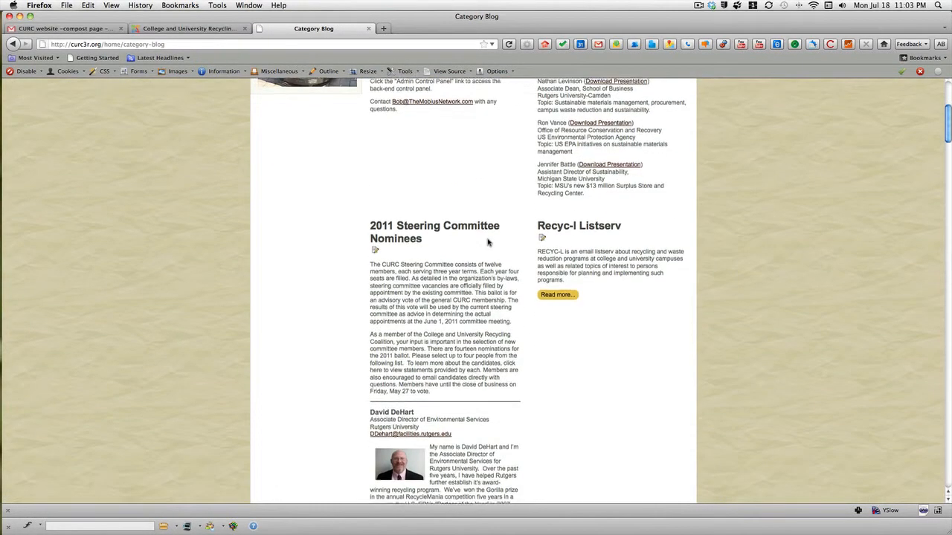
scroll(488, 242, down, 20)
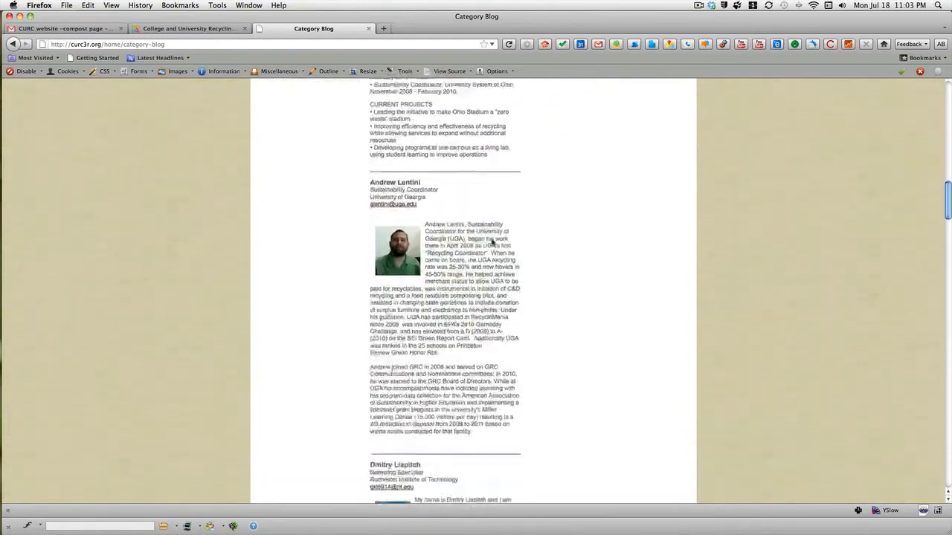
scroll(492, 243, down, 20)
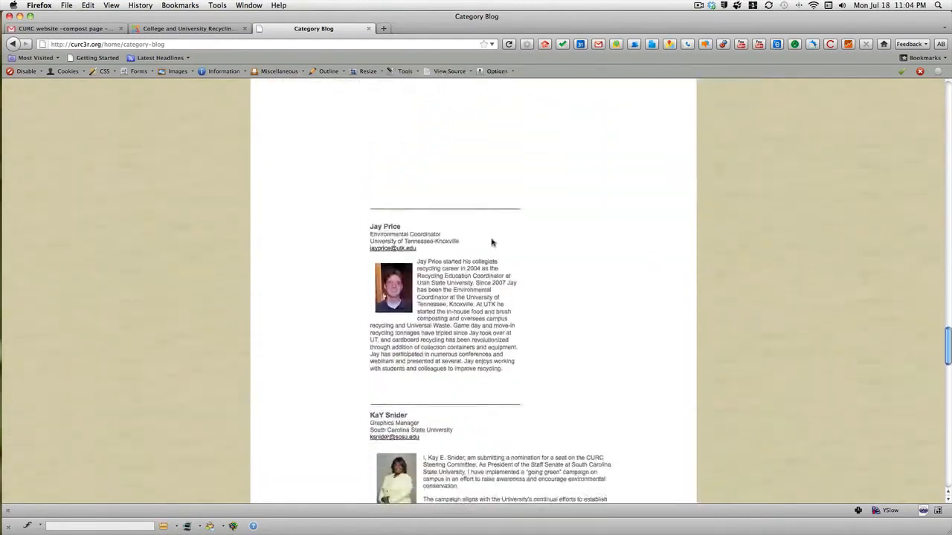
scroll(492, 243, down, 20)
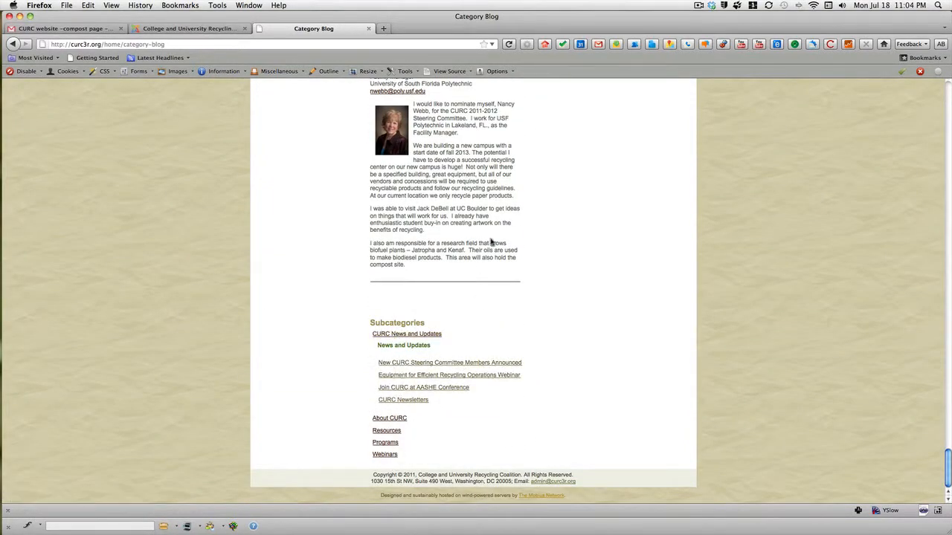
scroll(490, 239, up, 15)
scroll(491, 239, up, 15)
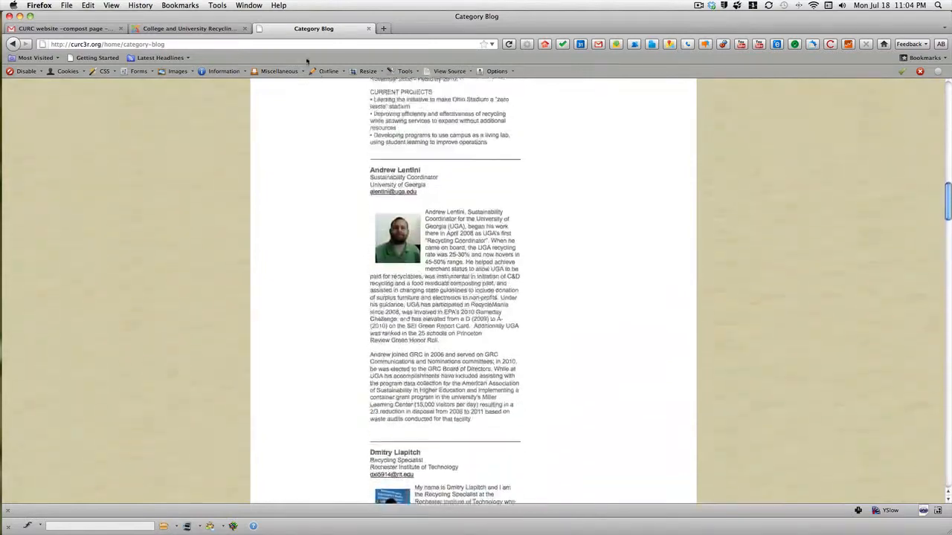
scroll(314, 82, up, 15)
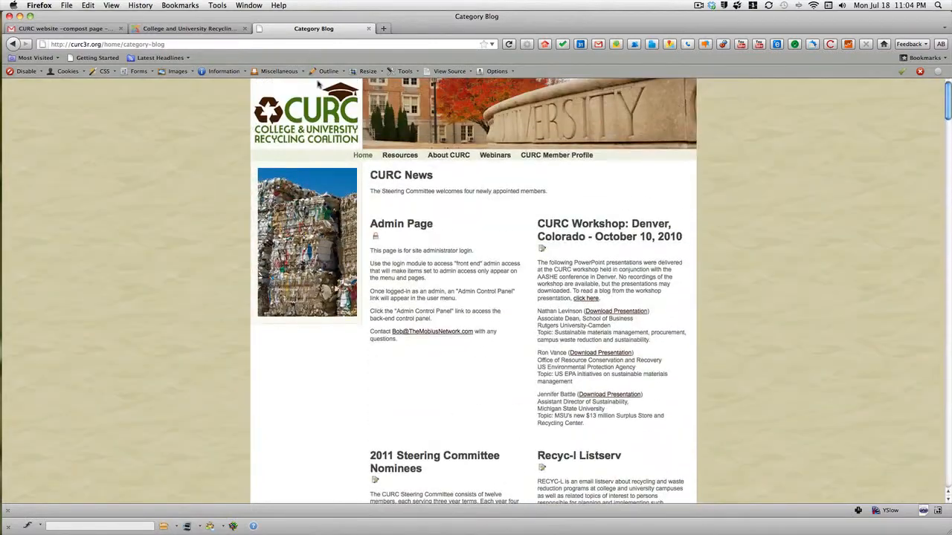
View the Category List demo page and the List All Web Link Categories page.
mouse_move(363, 156)
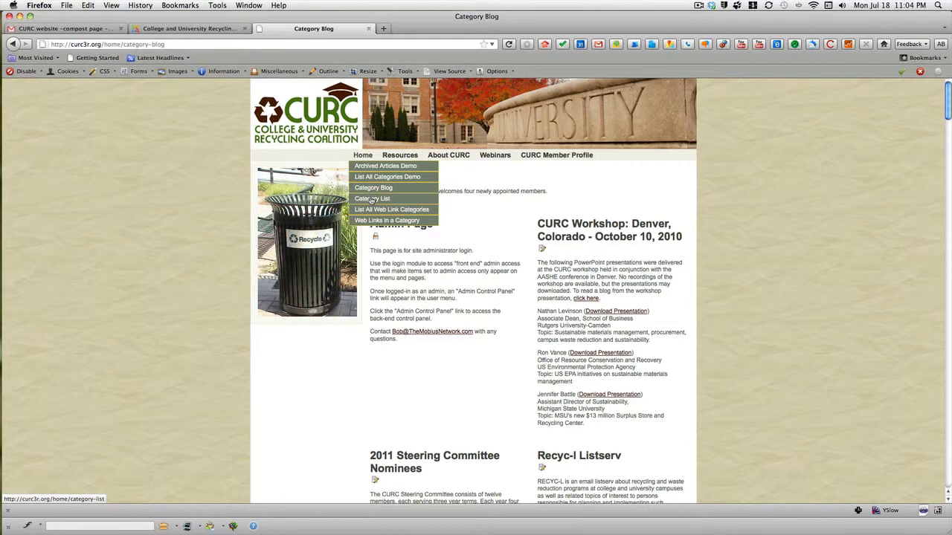
click(372, 200)
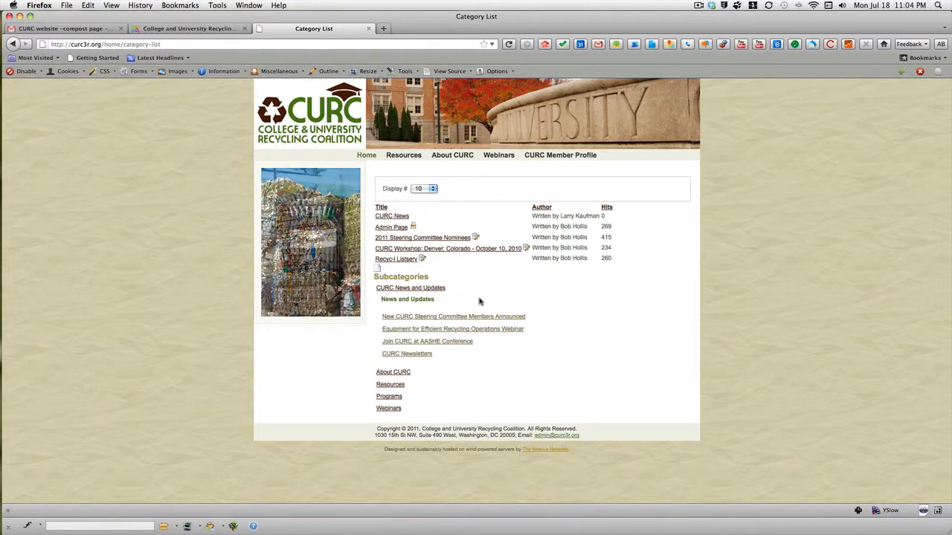
mouse_move(369, 159)
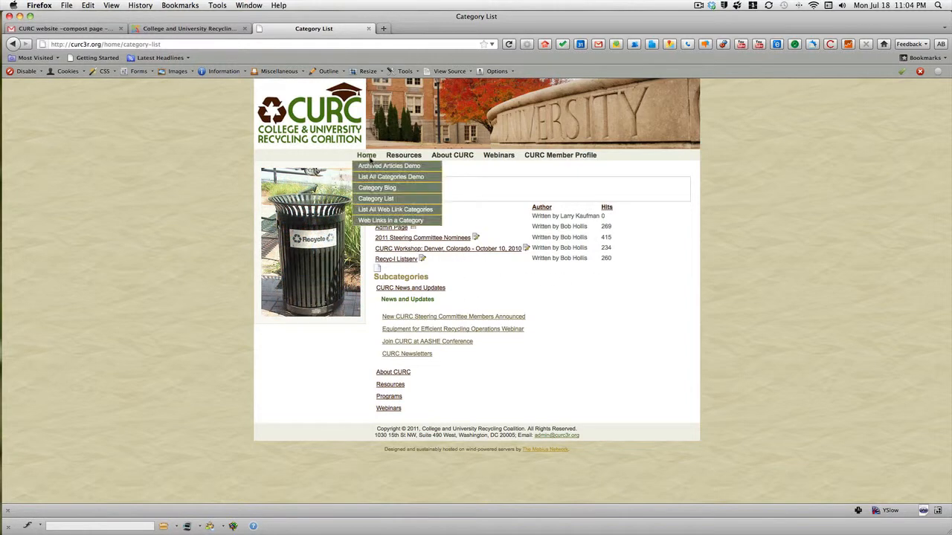
click(386, 209)
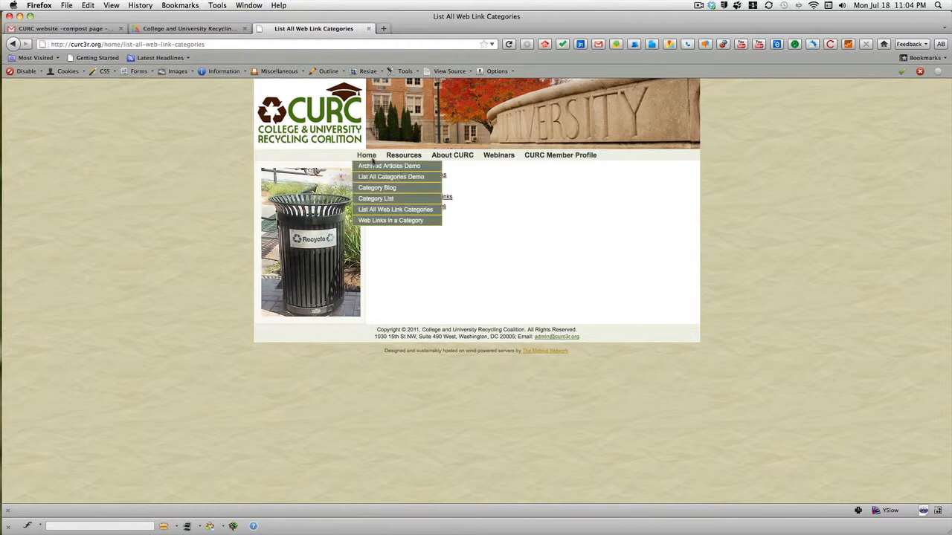
View the Web Links in a Category demo page and return to the site's home page.
click(378, 222)
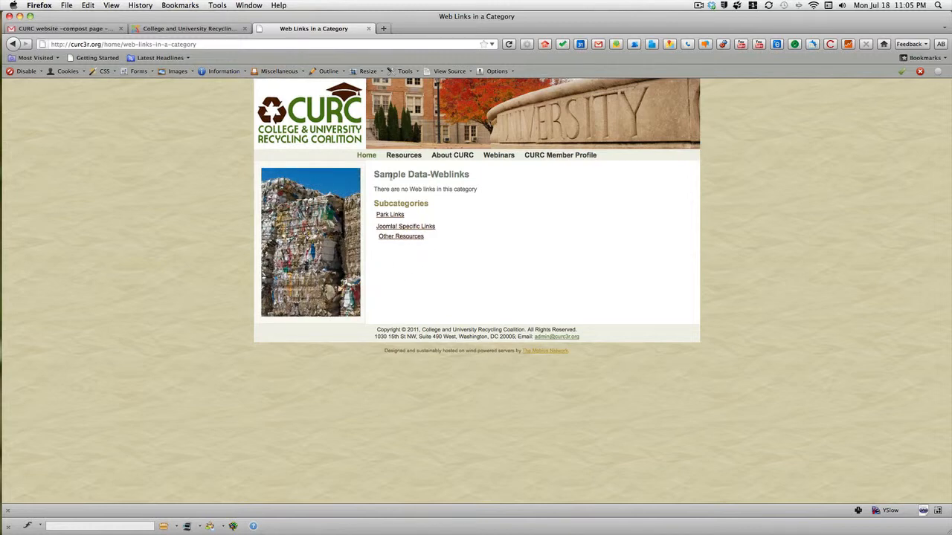
mouse_move(367, 156)
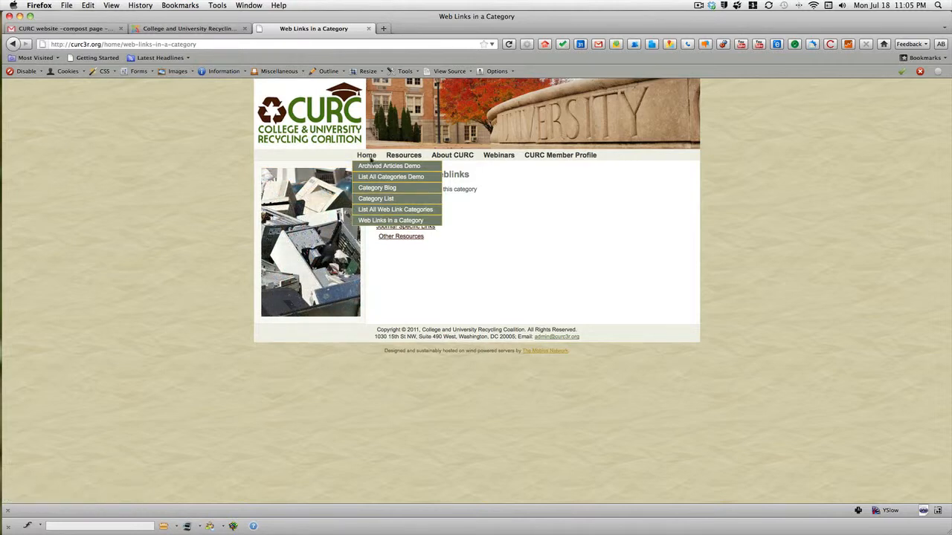
click(368, 156)
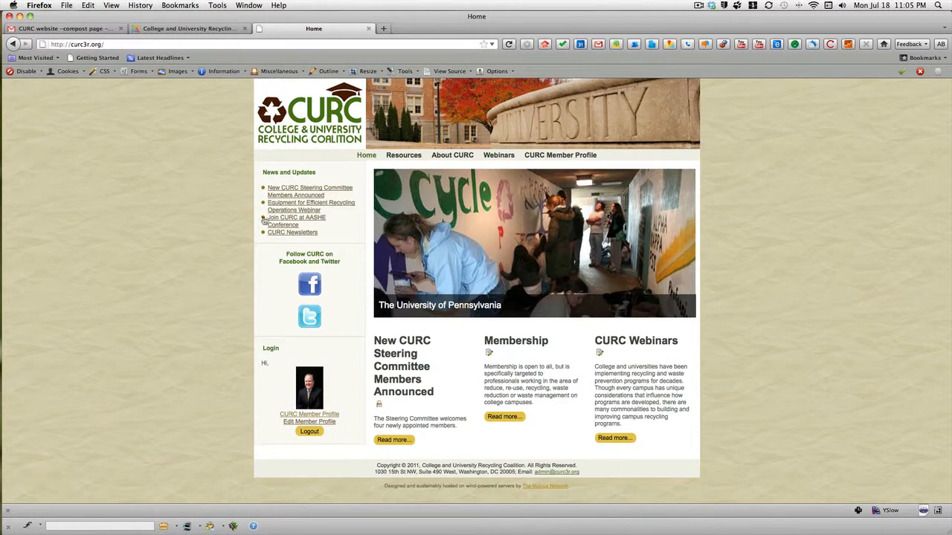
Switch to the Joomla administration site and start a new menu item in the Top menu.
click(186, 28)
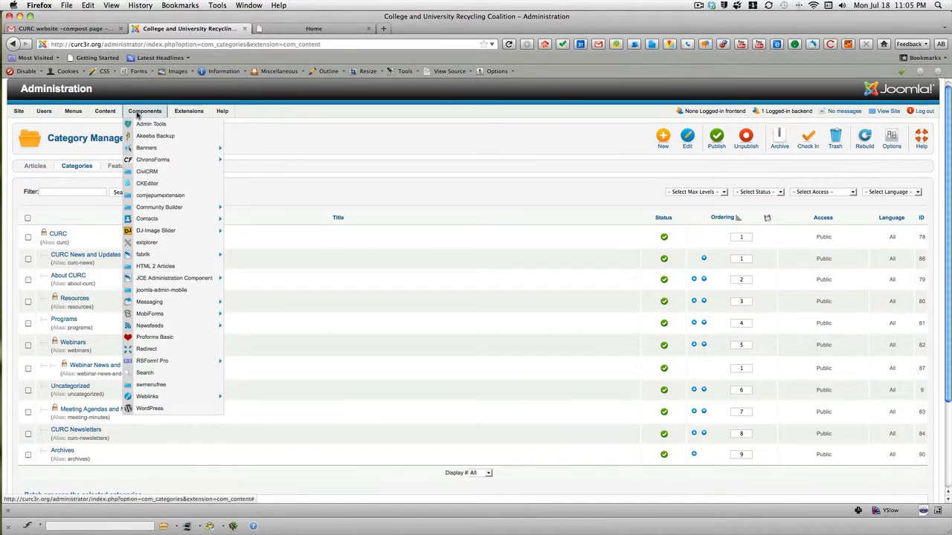
mouse_move(114, 112)
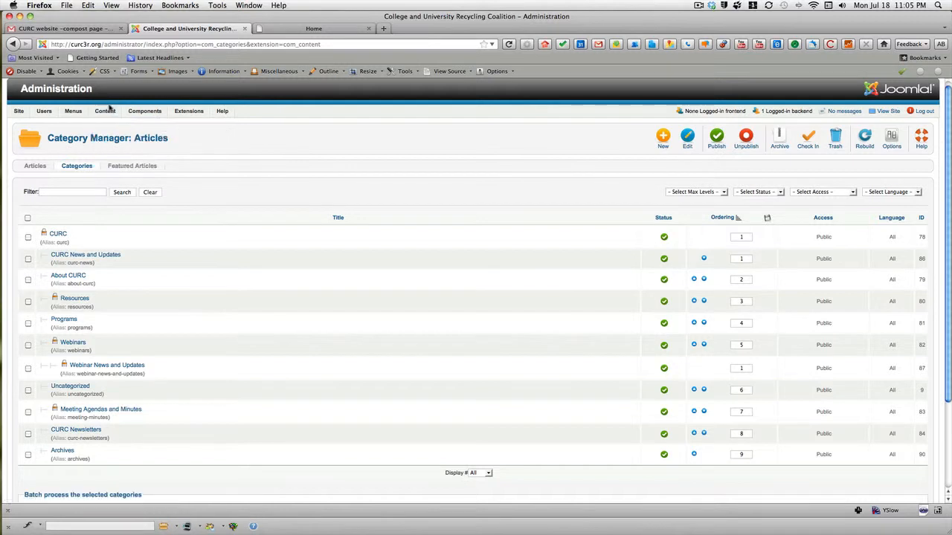
mouse_move(119, 139)
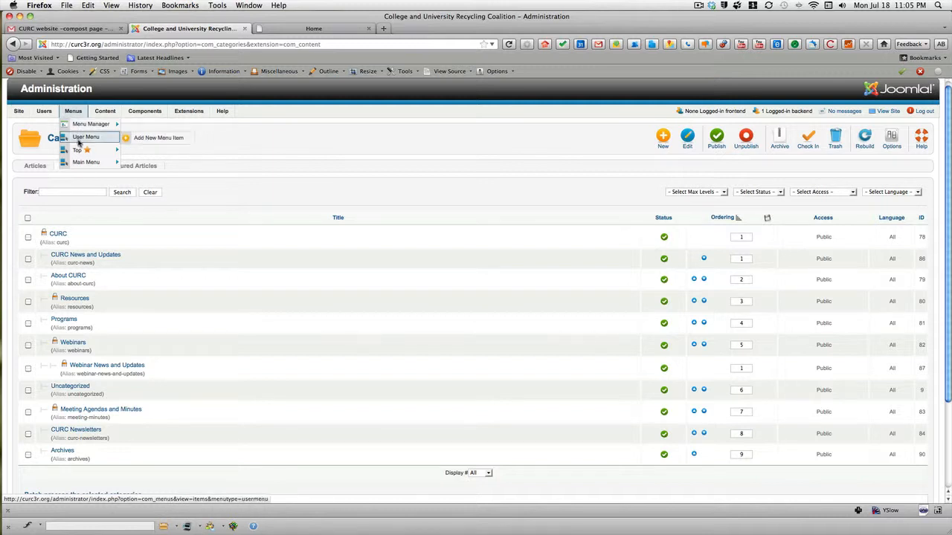
mouse_move(83, 152)
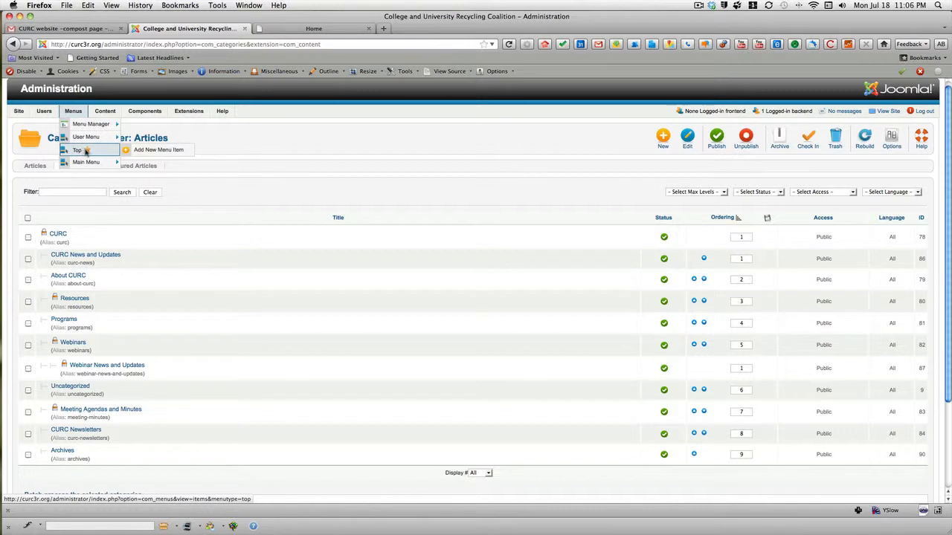
click(149, 151)
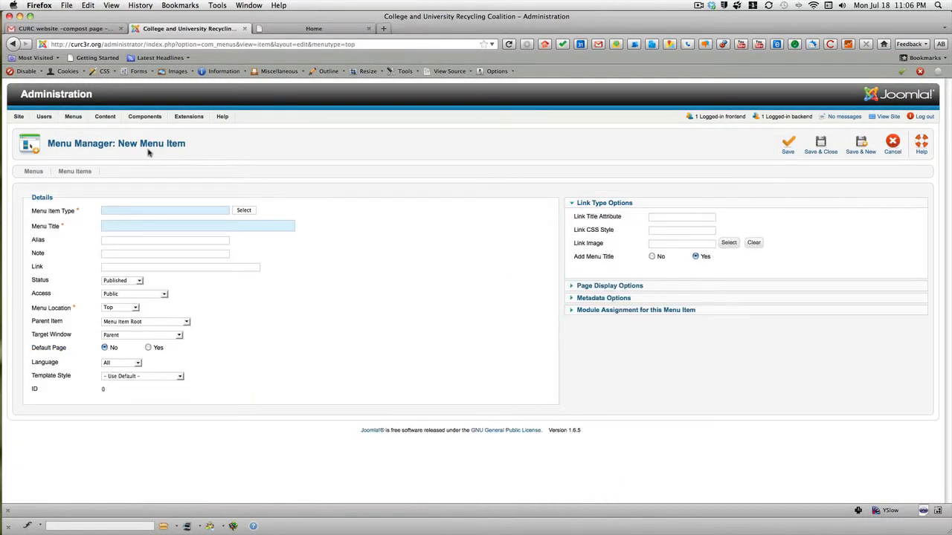
Look through the available menu item types and set the new item's type to List All Categories under Articles.
click(244, 211)
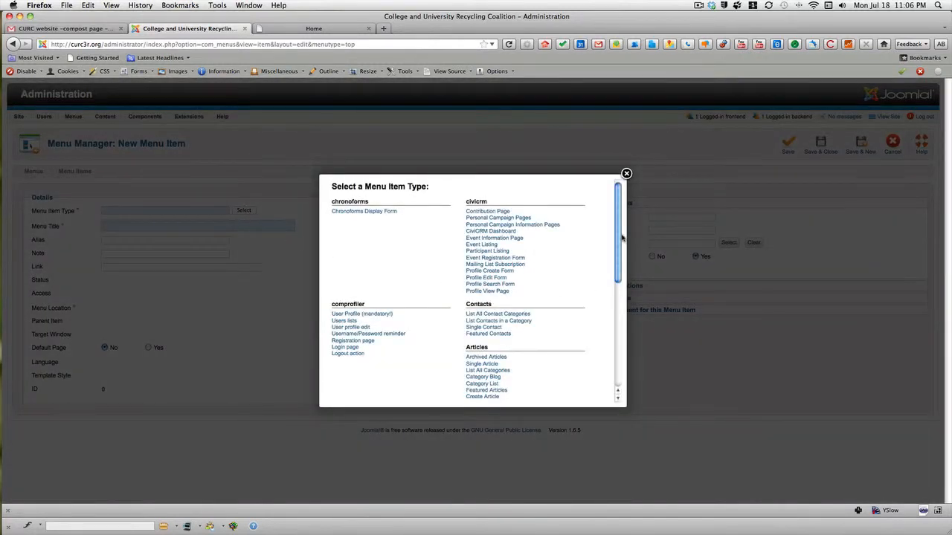
drag(618, 220, 618, 297)
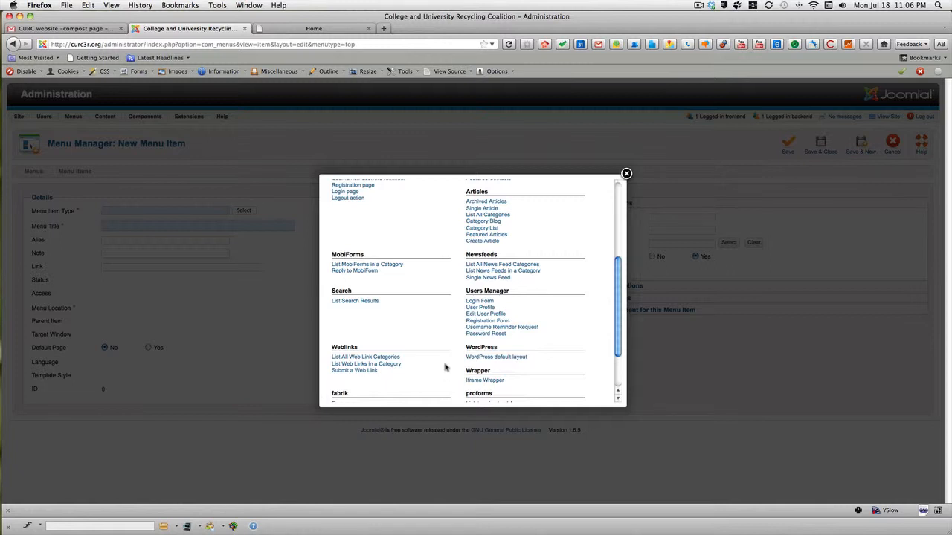
scroll(459, 351, down, 3)
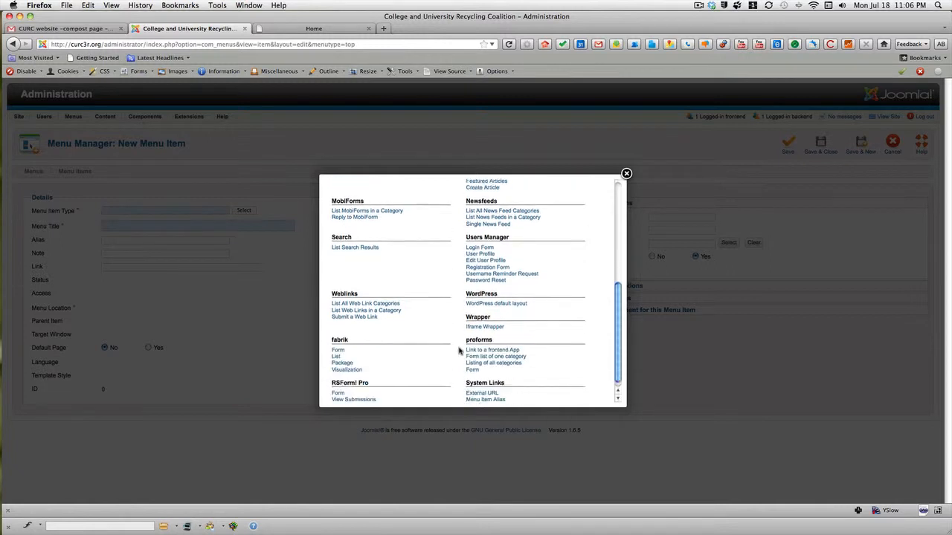
scroll(459, 351, up, 1)
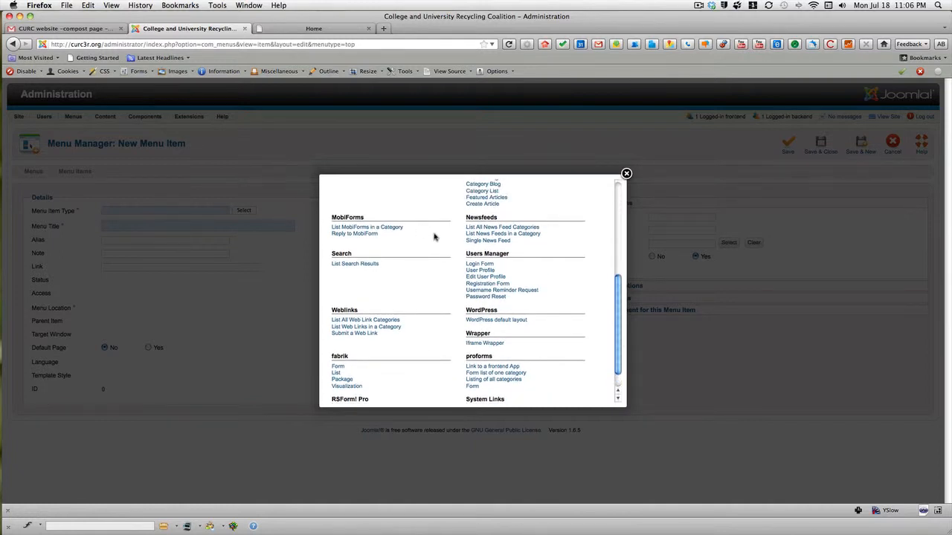
scroll(437, 238, up, 2)
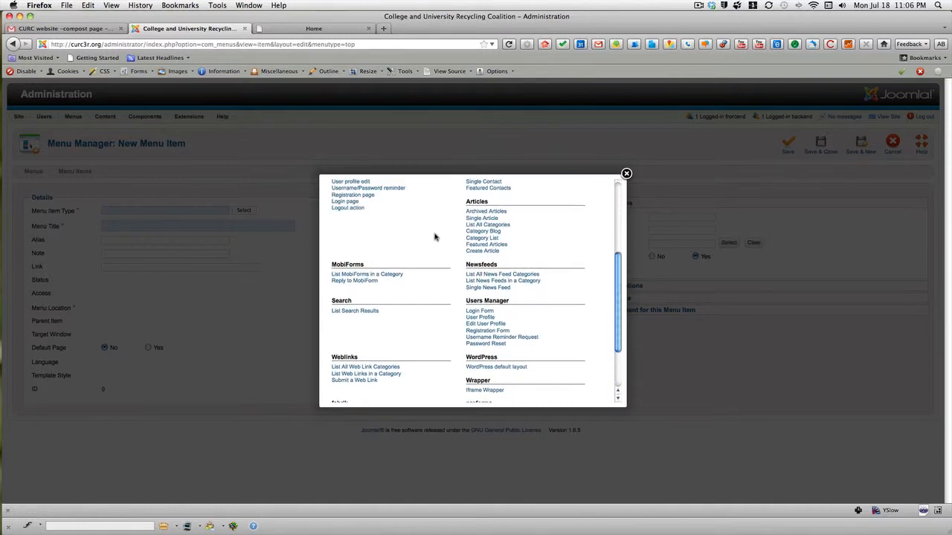
click(481, 225)
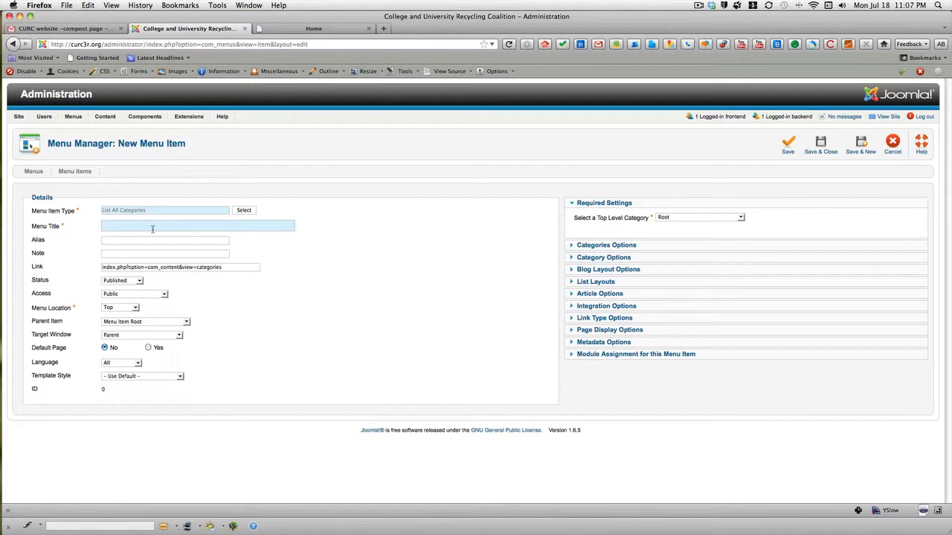
Examine the top level category choices, the Categories Options and the Category Options of the new menu item.
click(742, 218)
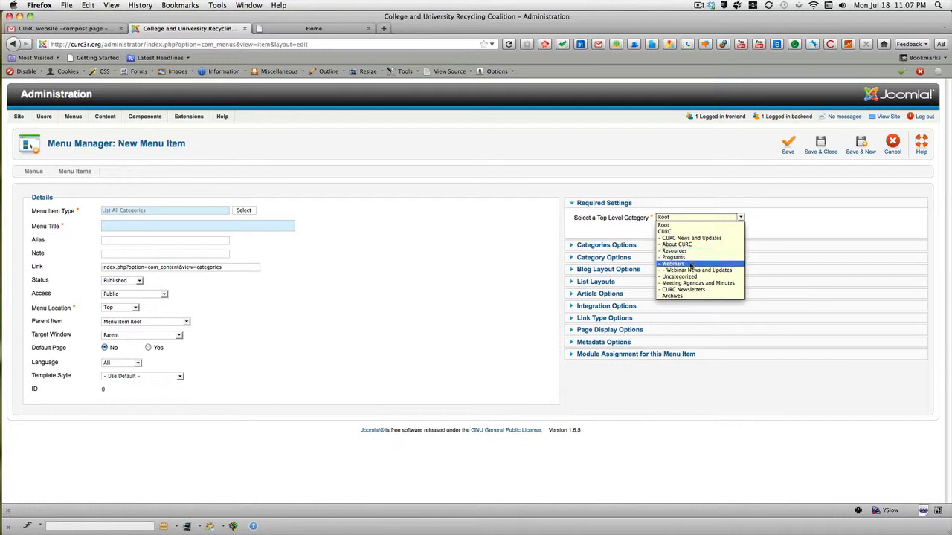
click(767, 218)
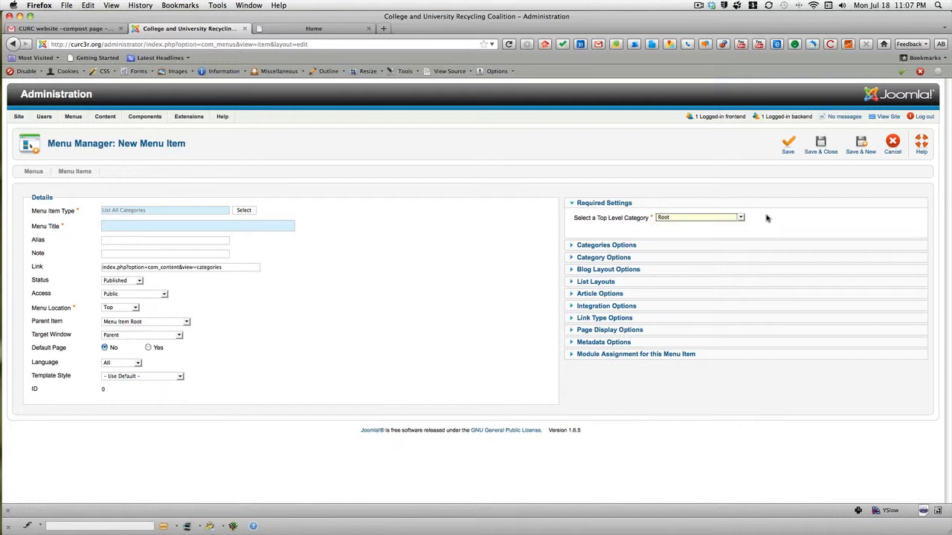
click(591, 245)
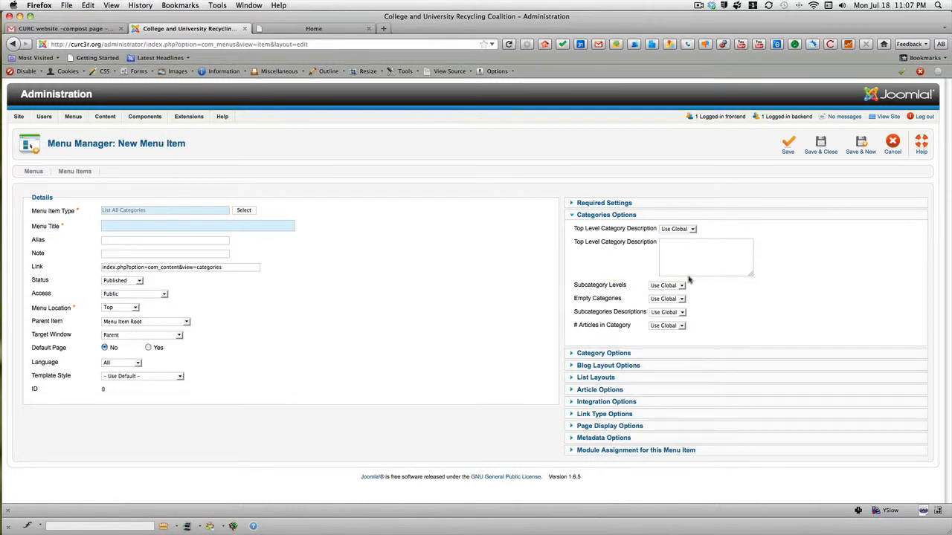
click(602, 217)
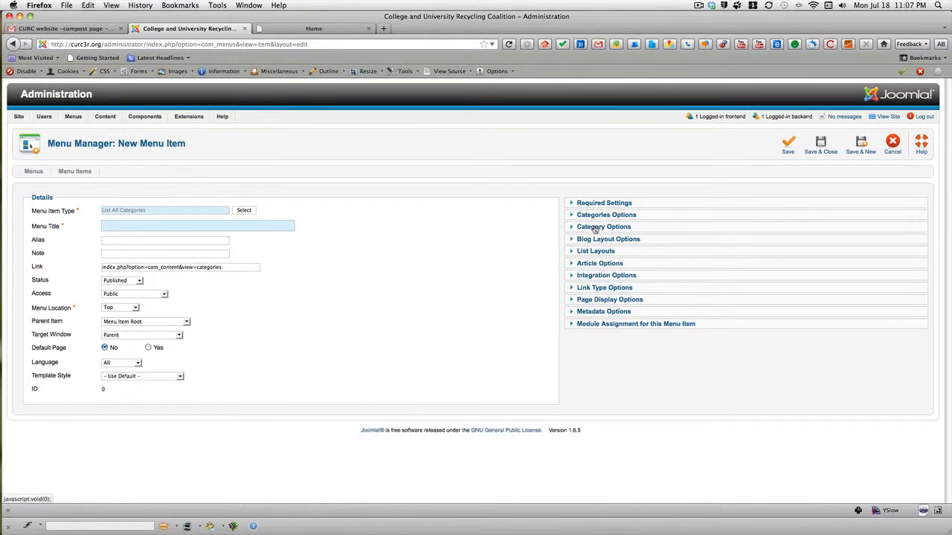
click(594, 227)
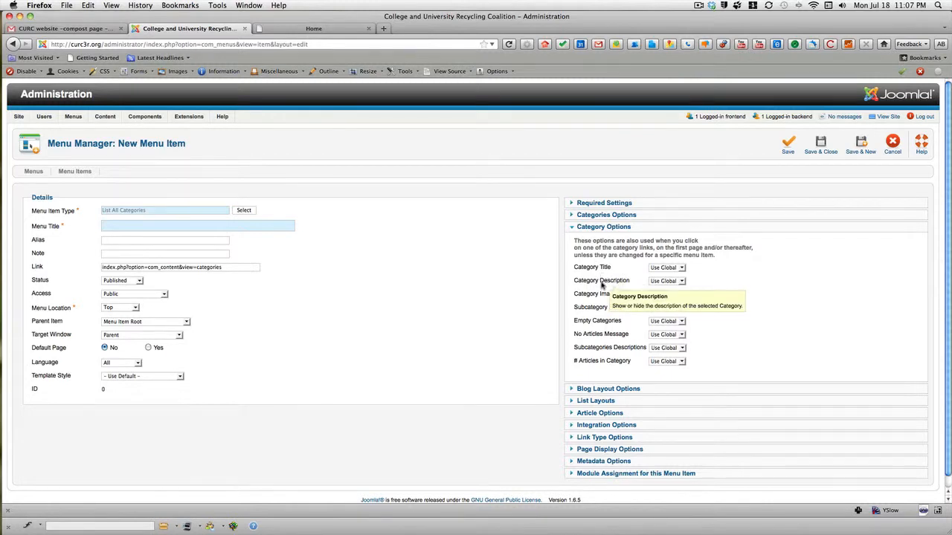
mouse_move(603, 296)
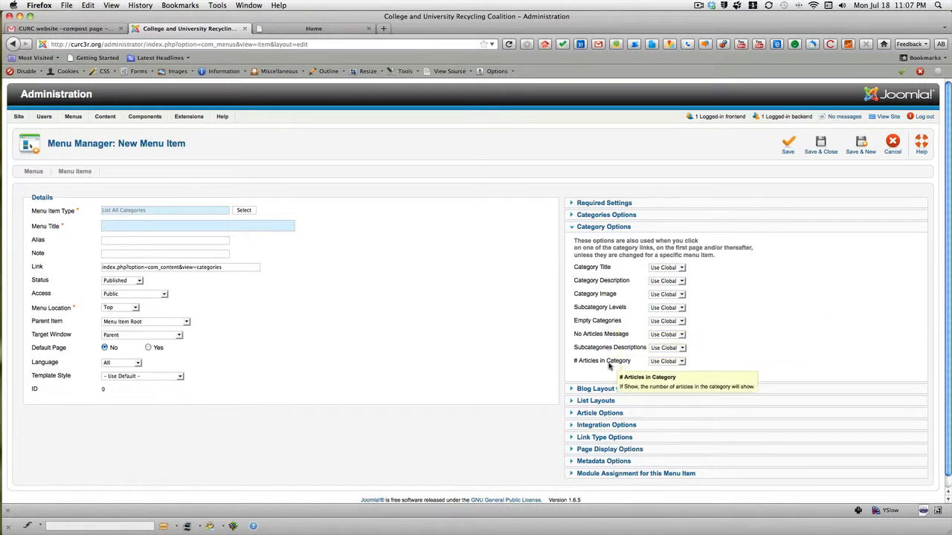
click(595, 228)
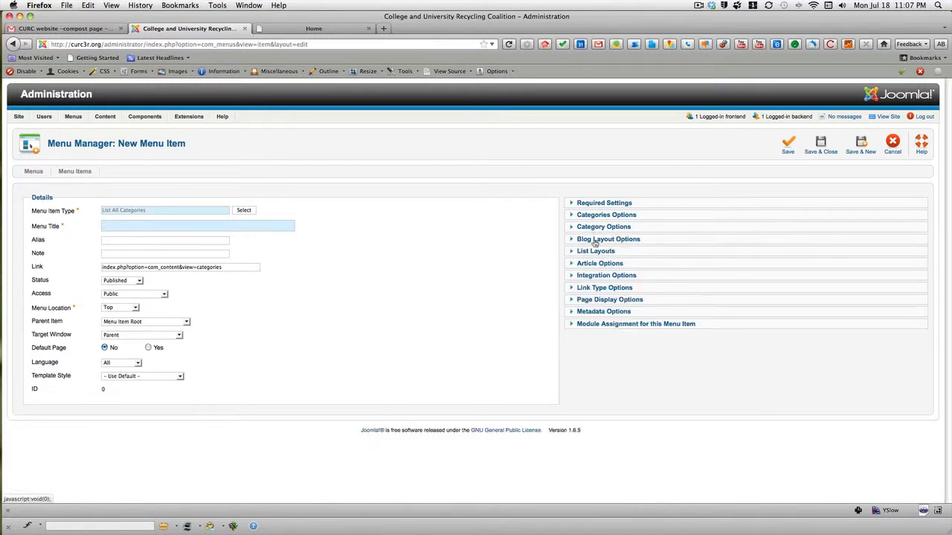
Examine the Blog Layout Options, including the numbers of leading articles, intro articles, columns and links.
click(595, 239)
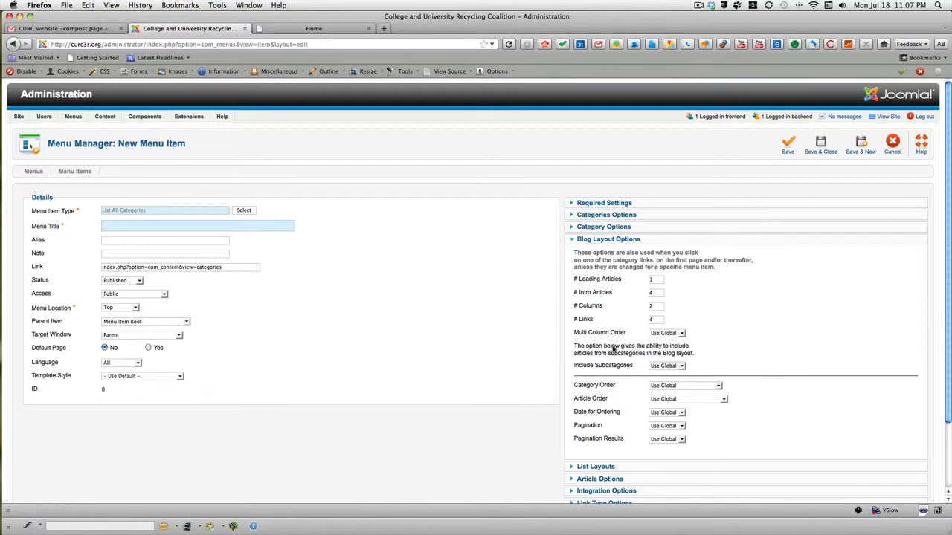
click(650, 306)
text(2)
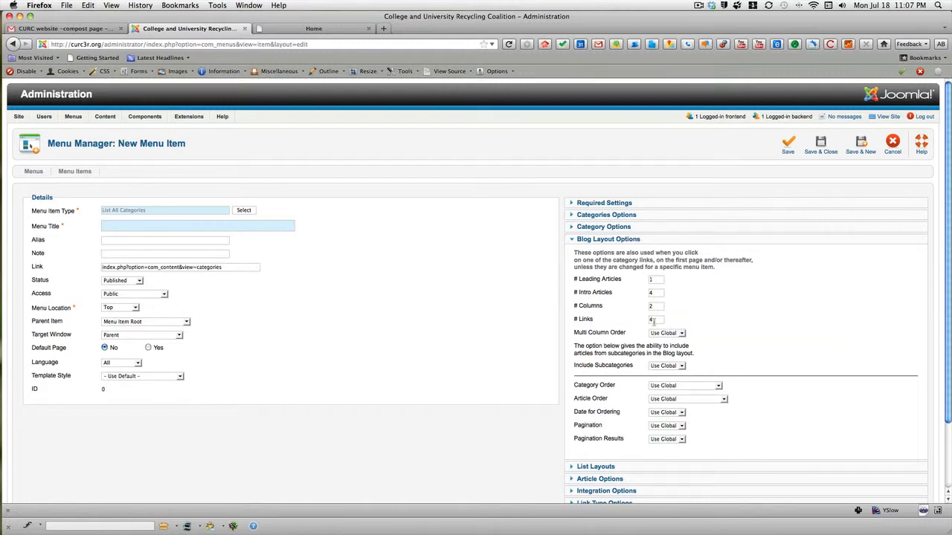
click(607, 240)
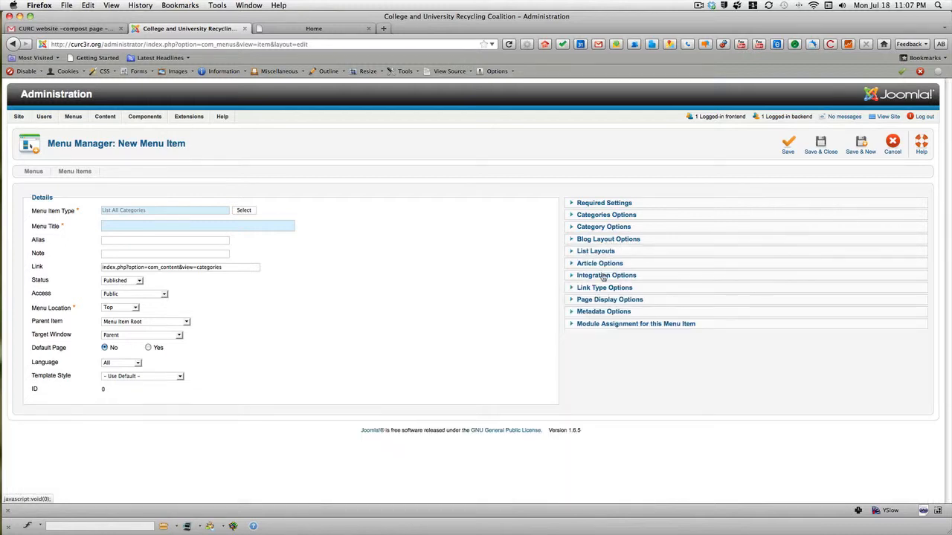
Examine the Integration Options, the full list of Article Options and the Metadata Options of the menu item.
click(603, 276)
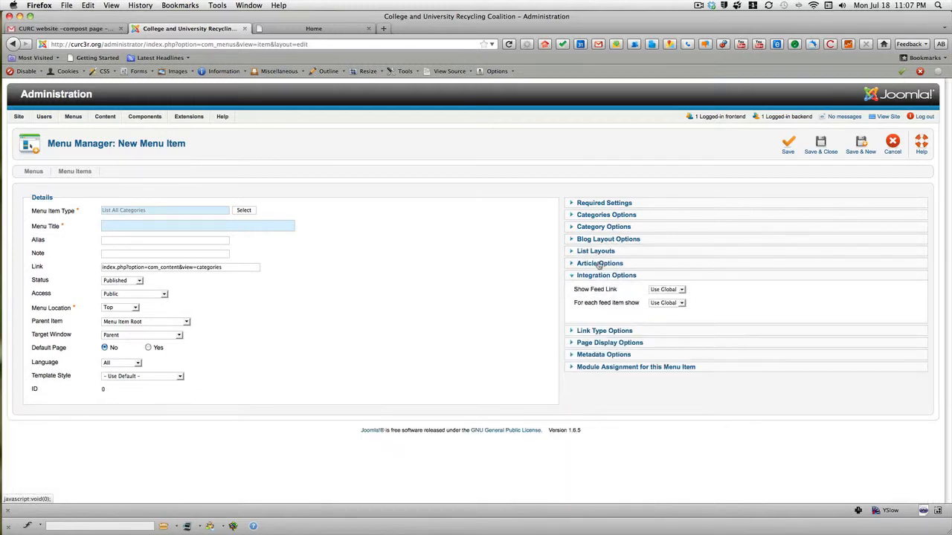
click(600, 264)
scroll(603, 269, down, 3)
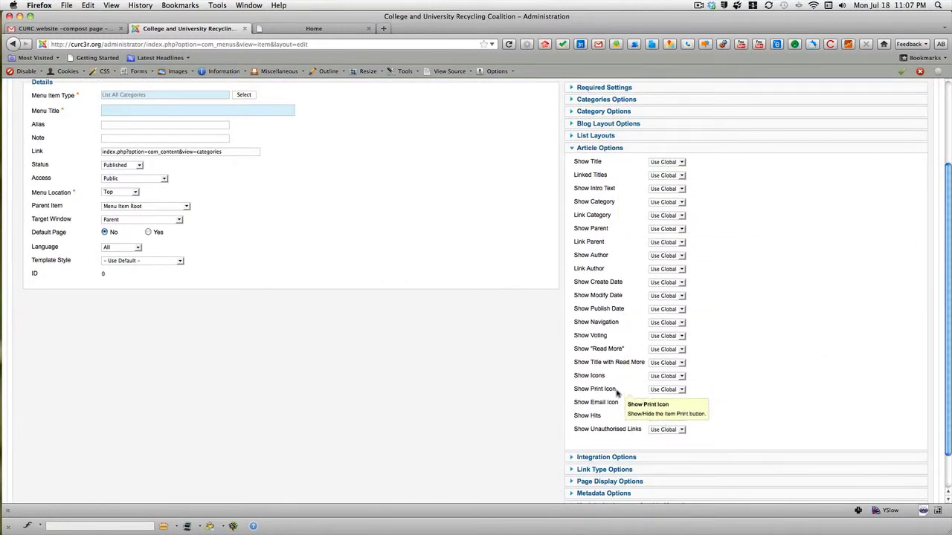
scroll(615, 394, down, 2)
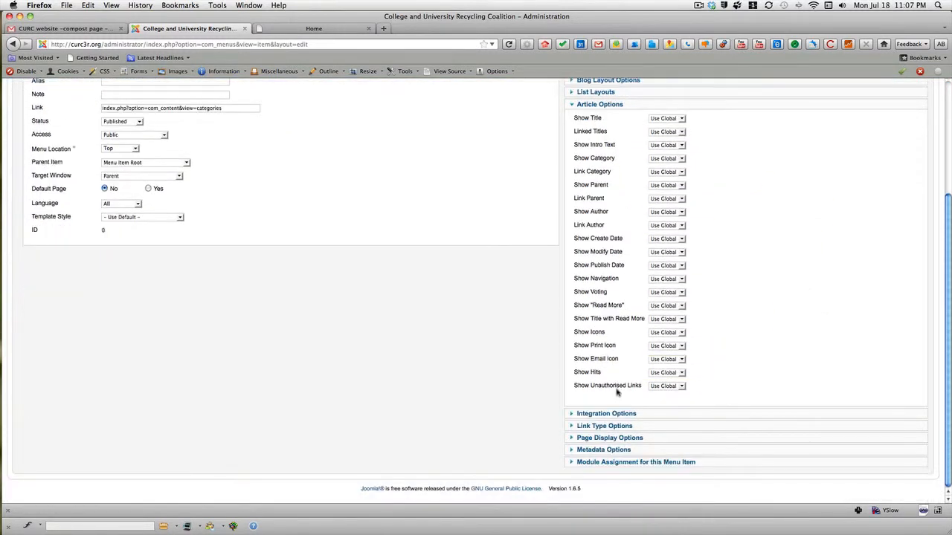
click(602, 450)
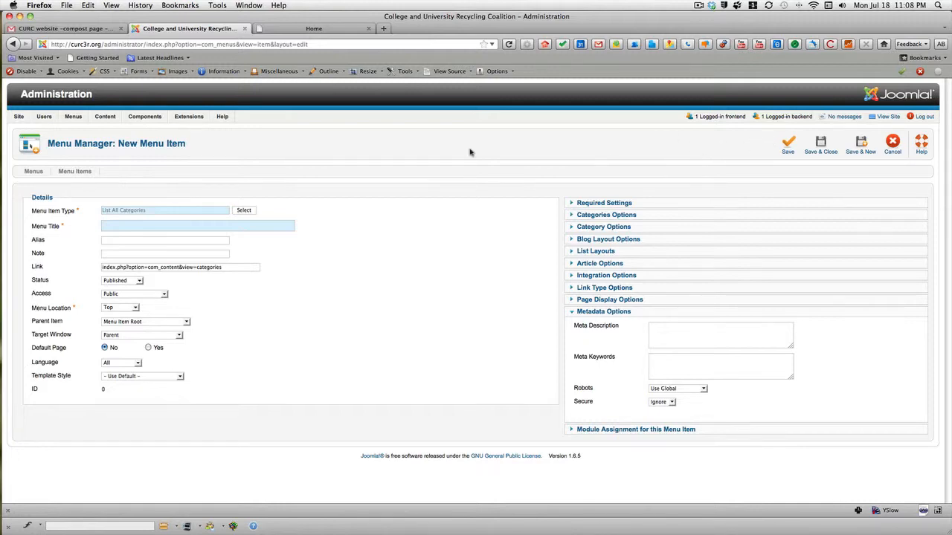
Reopen and dismiss the menu item type chooser, and view the demo pages listed under Home on the CURC site.
click(243, 211)
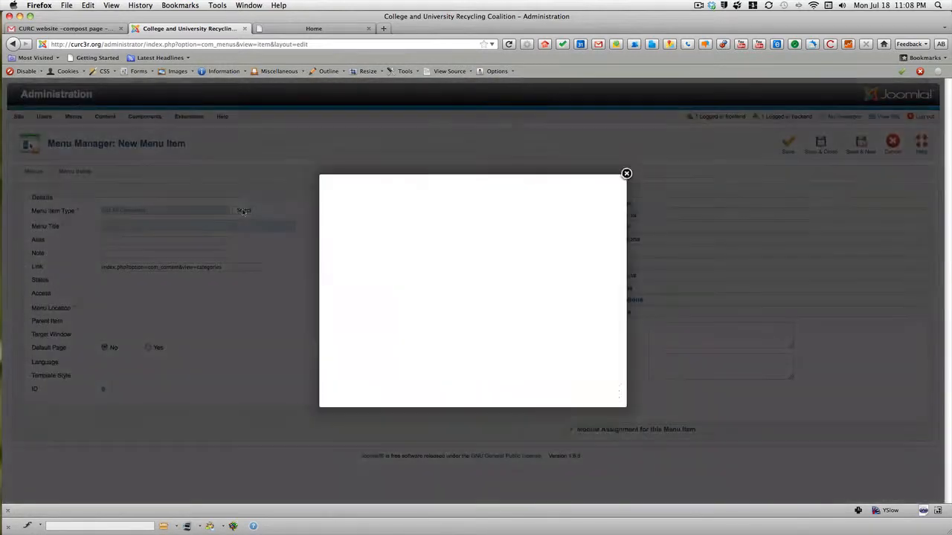
click(627, 173)
click(284, 34)
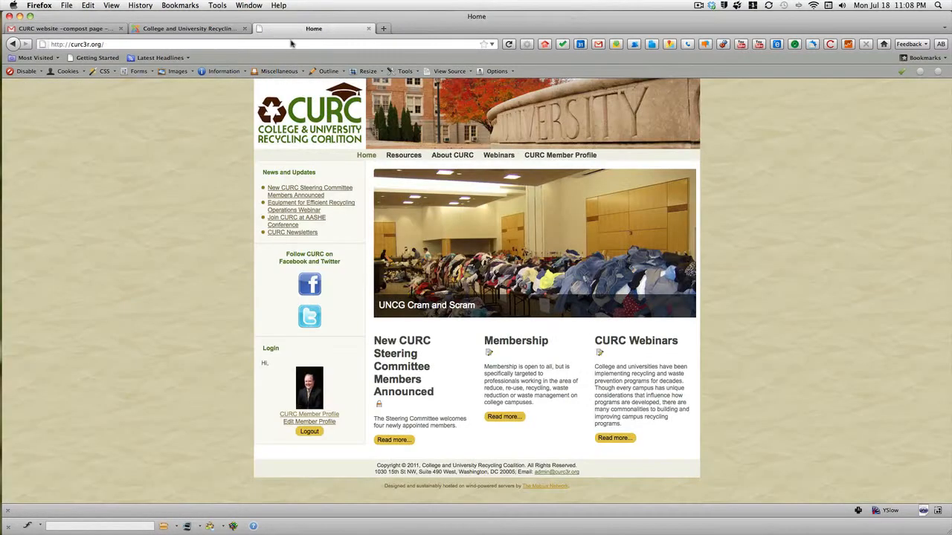
mouse_move(366, 156)
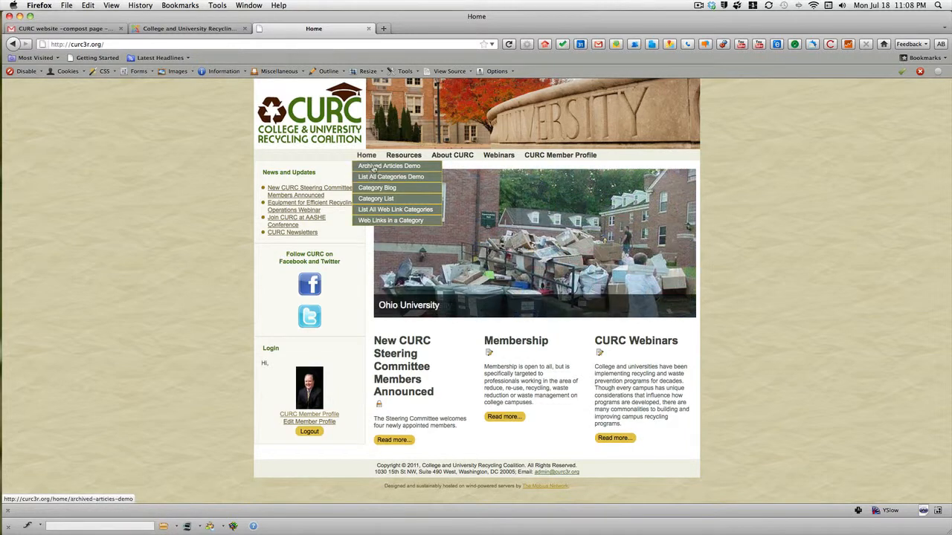
click(208, 31)
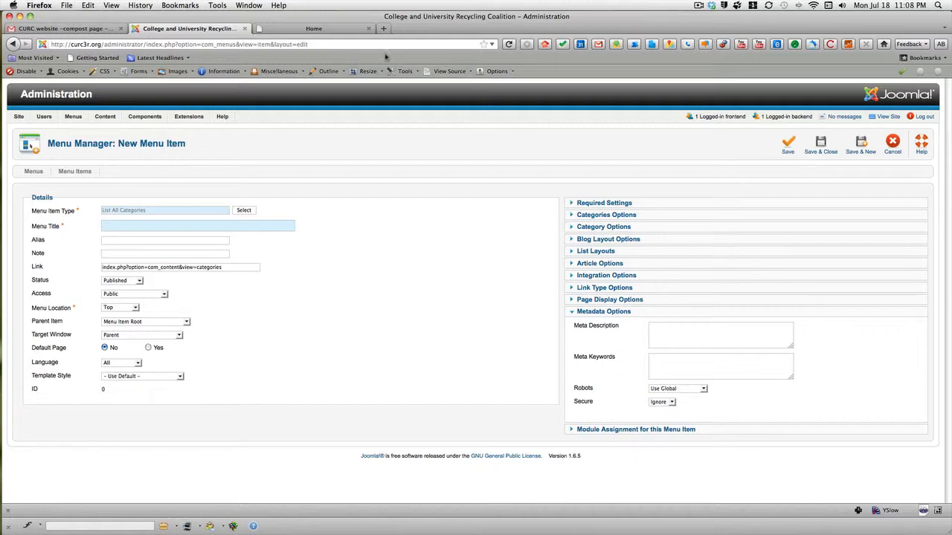
click(313, 29)
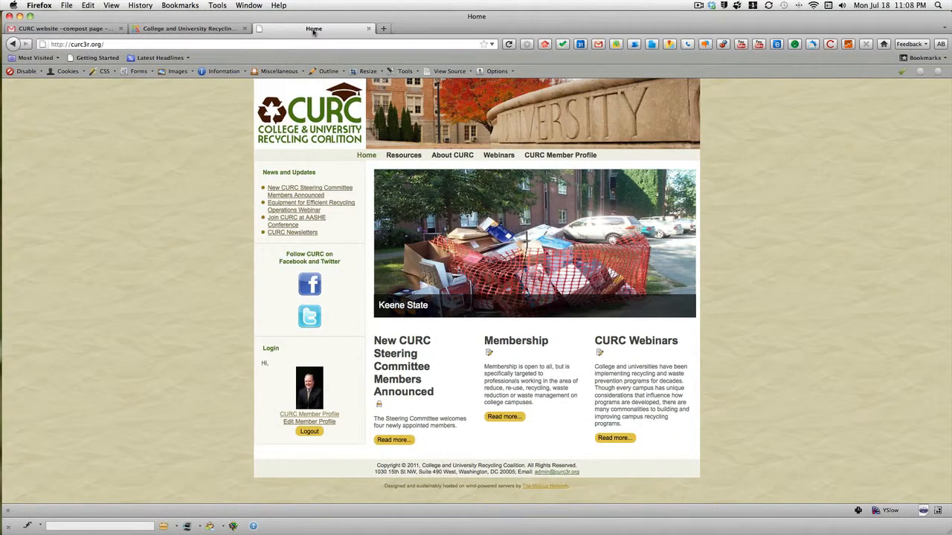